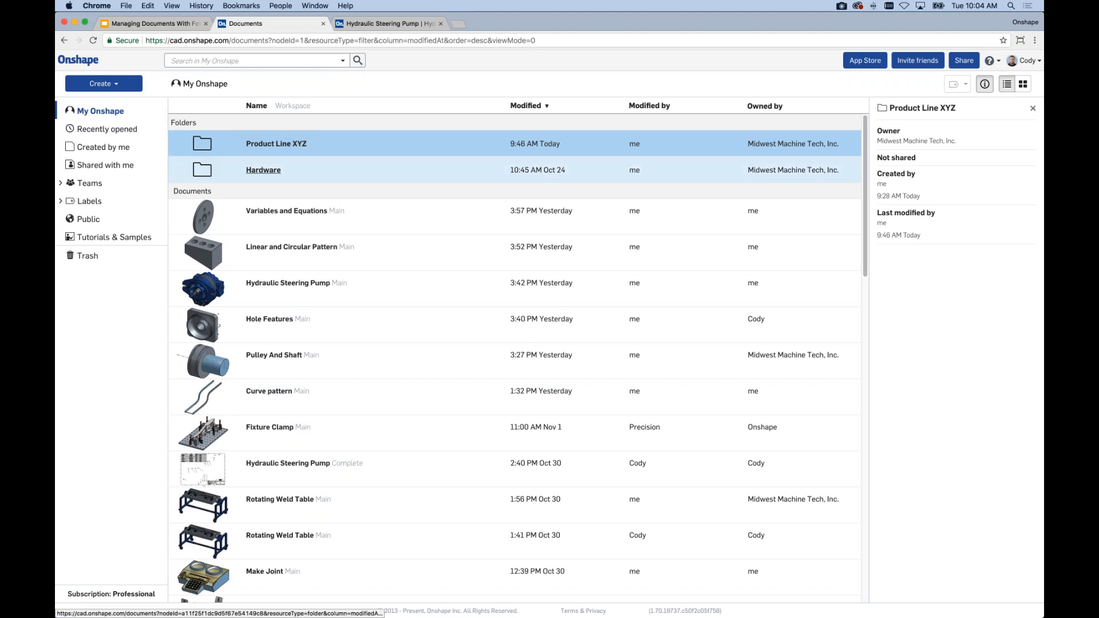
Step: Create a subfolder named Mechanical inside the Product Line XYZ folder
{"action": "left_click", "coordinate": [276, 143]}
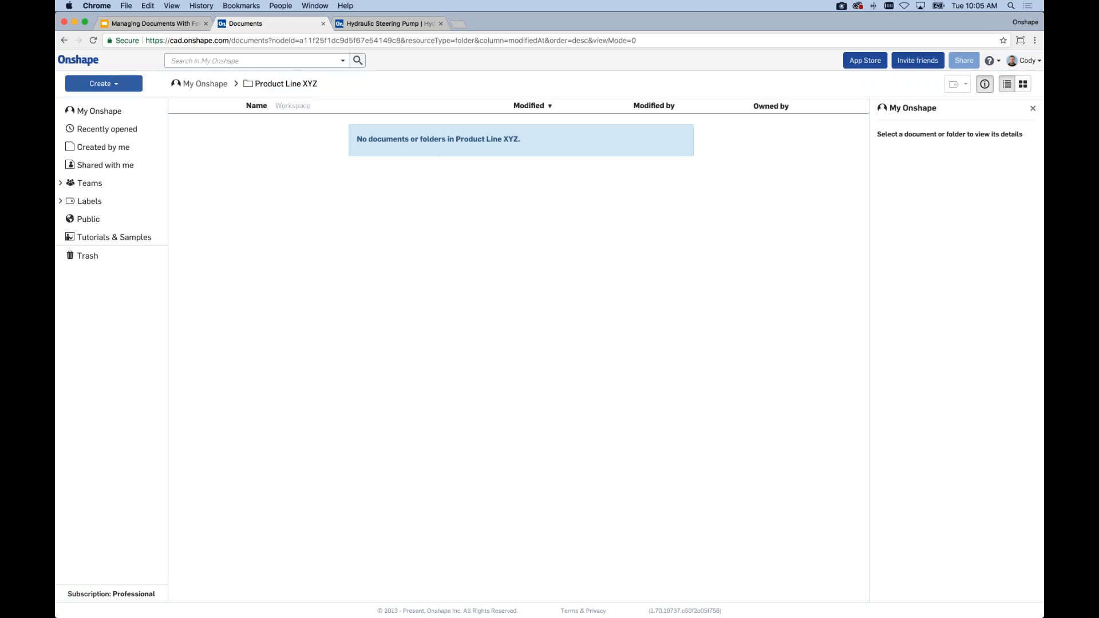
{"action": "left_click", "coordinate": [129, 89]}
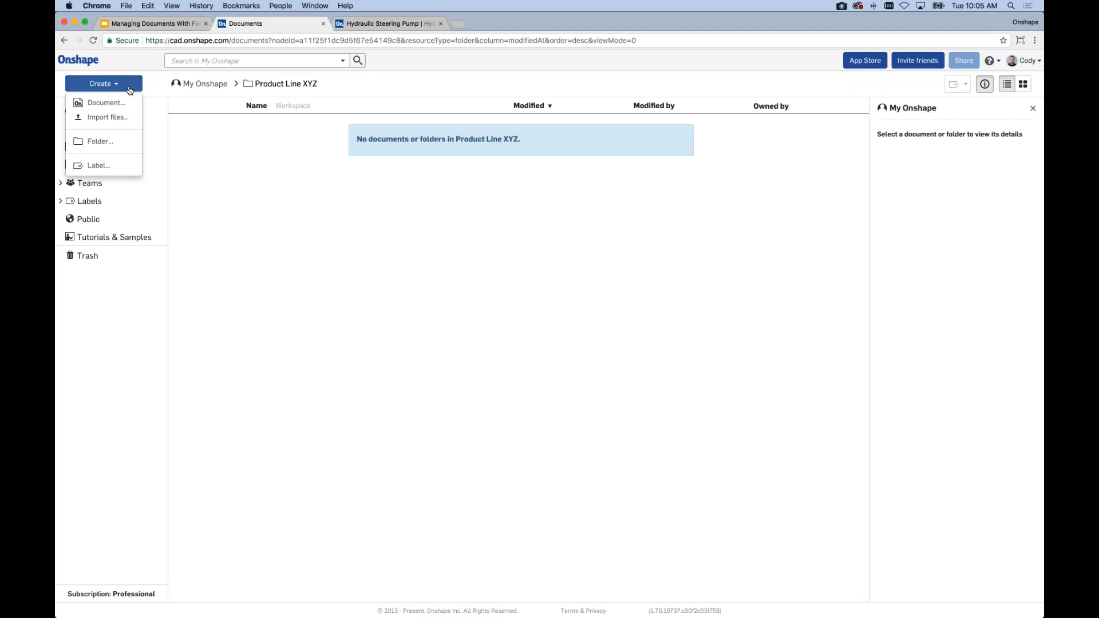
{"action": "left_click", "coordinate": [98, 141]}
{"action": "type", "text": "Mechanical"}
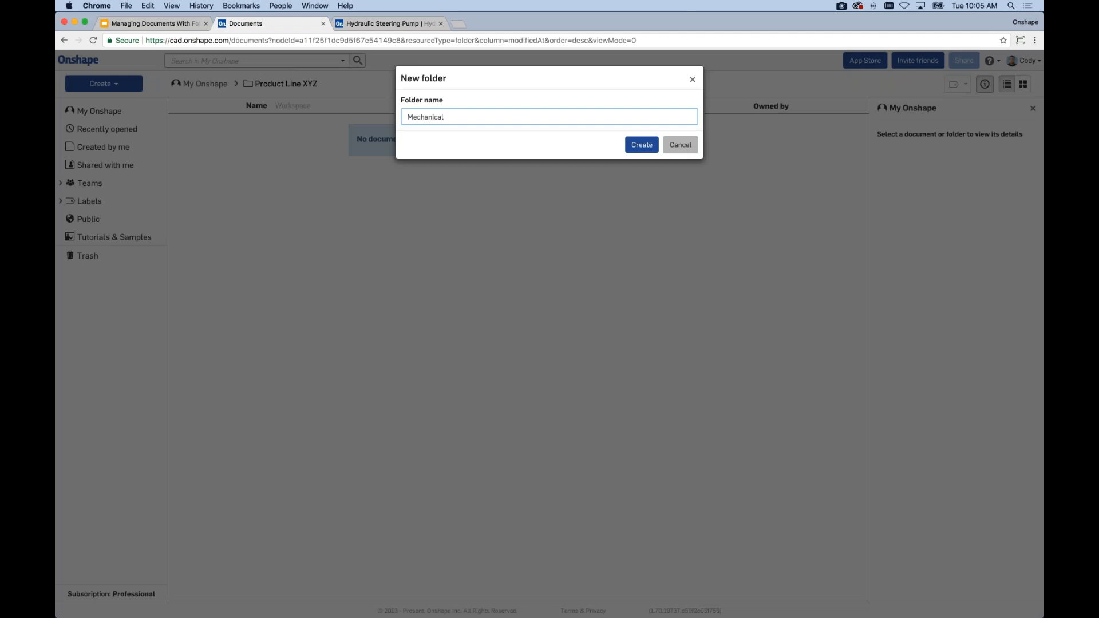
{"action": "left_click", "coordinate": [642, 146]}
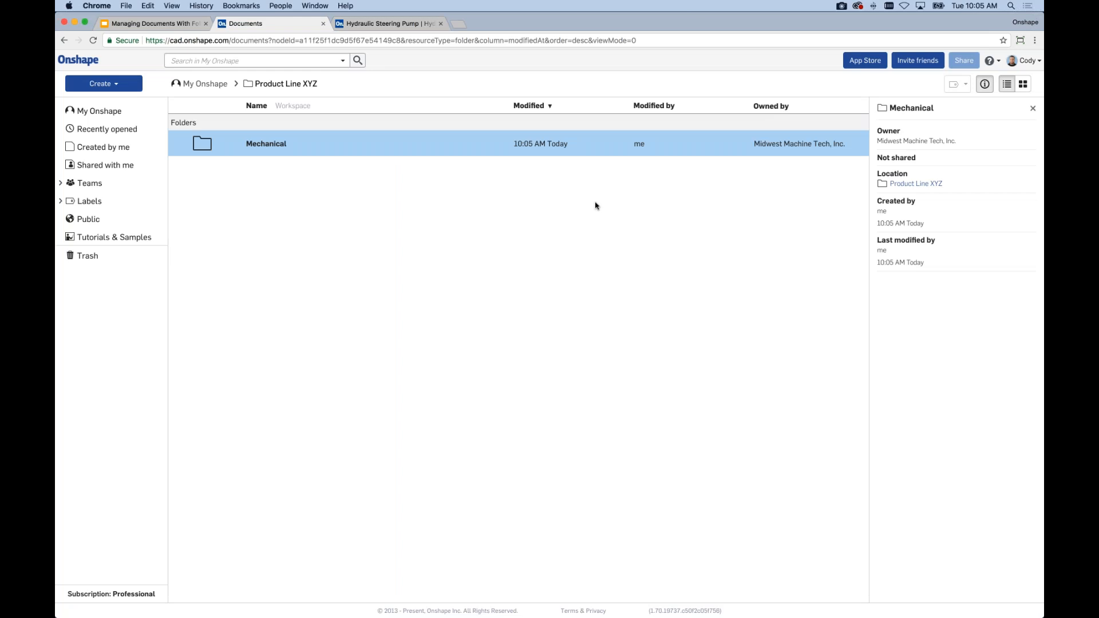
Step: Return to the top-level My Onshape list and look over the available creation options
{"action": "left_click", "coordinate": [198, 84]}
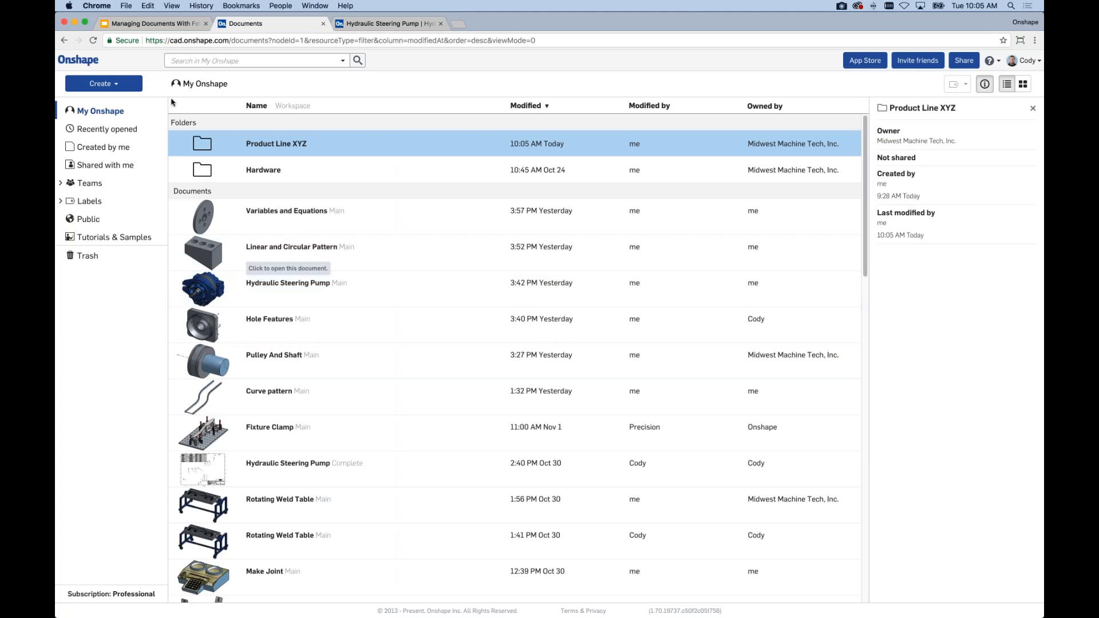
{"action": "left_click", "coordinate": [117, 86]}
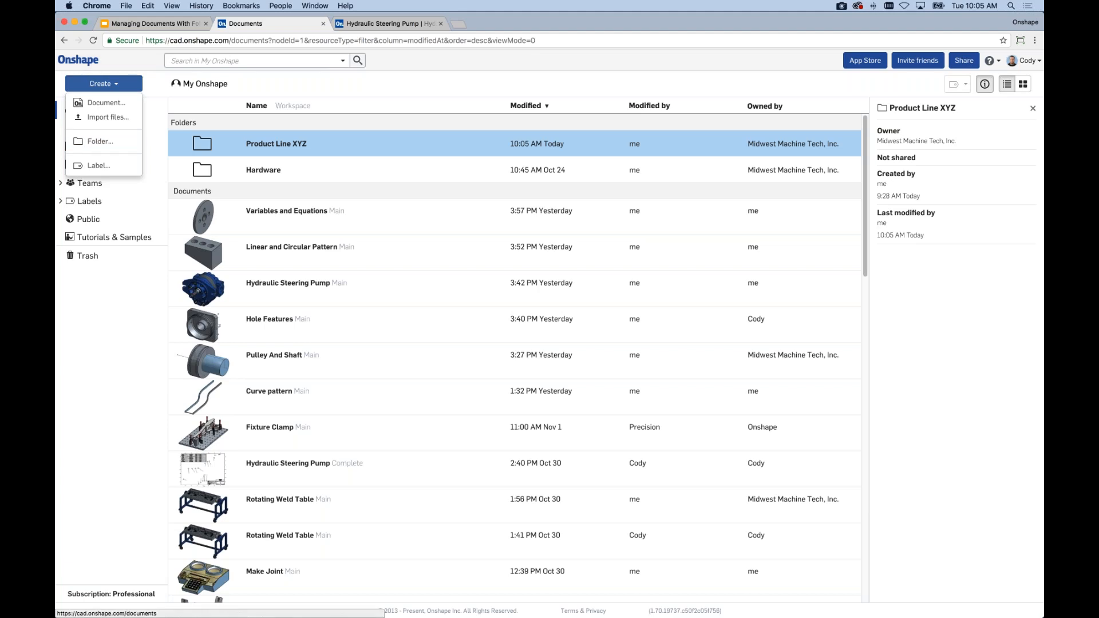
{"action": "left_click", "coordinate": [95, 84]}
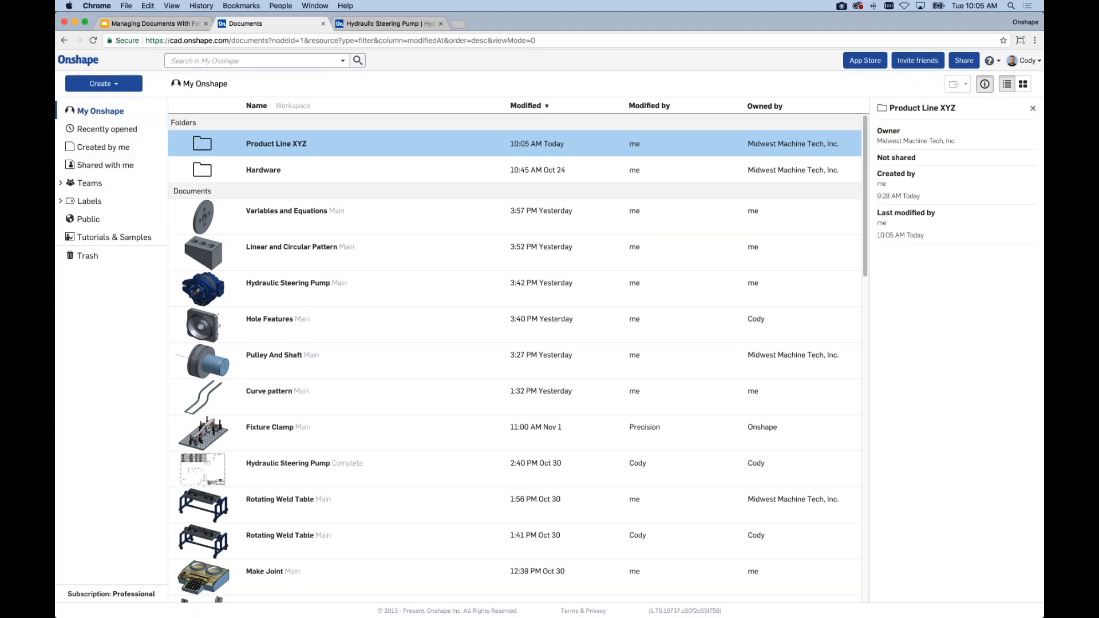
{"action": "left_click", "coordinate": [101, 84]}
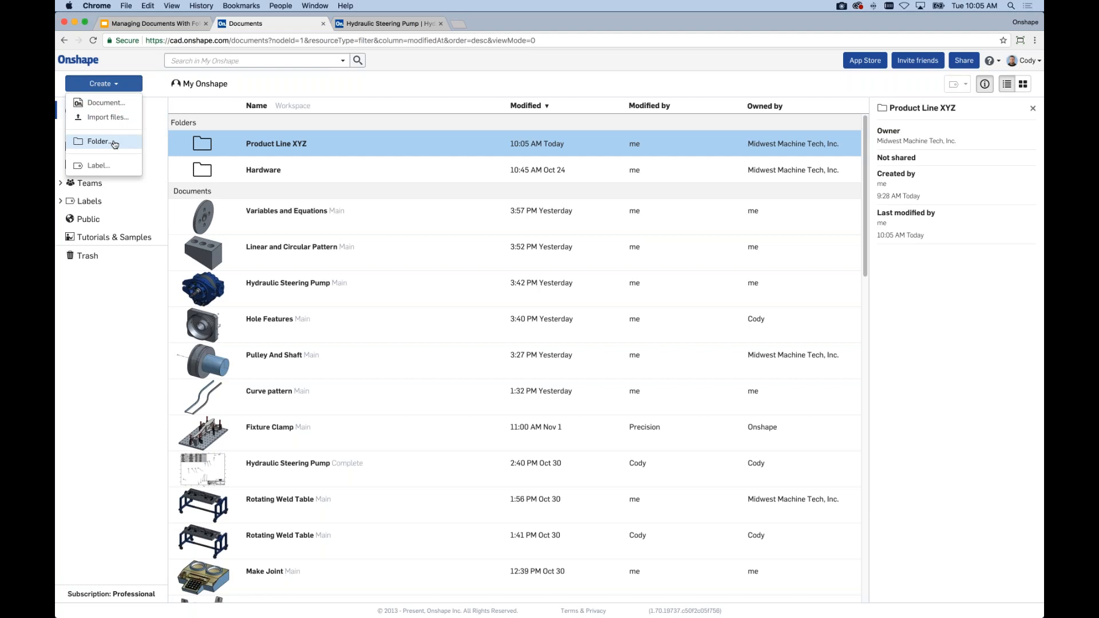
{"action": "left_click", "coordinate": [327, 95]}
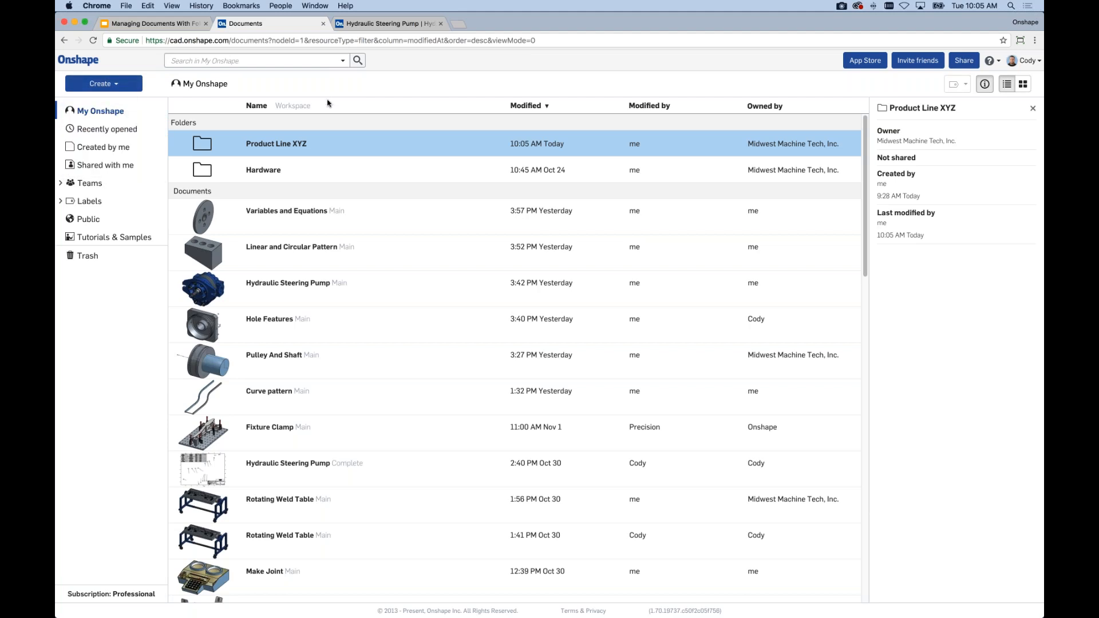
Step: Open the Mechanical subfolder within Product Line XYZ and view what can be created there
{"action": "double_click", "coordinate": [266, 146]}
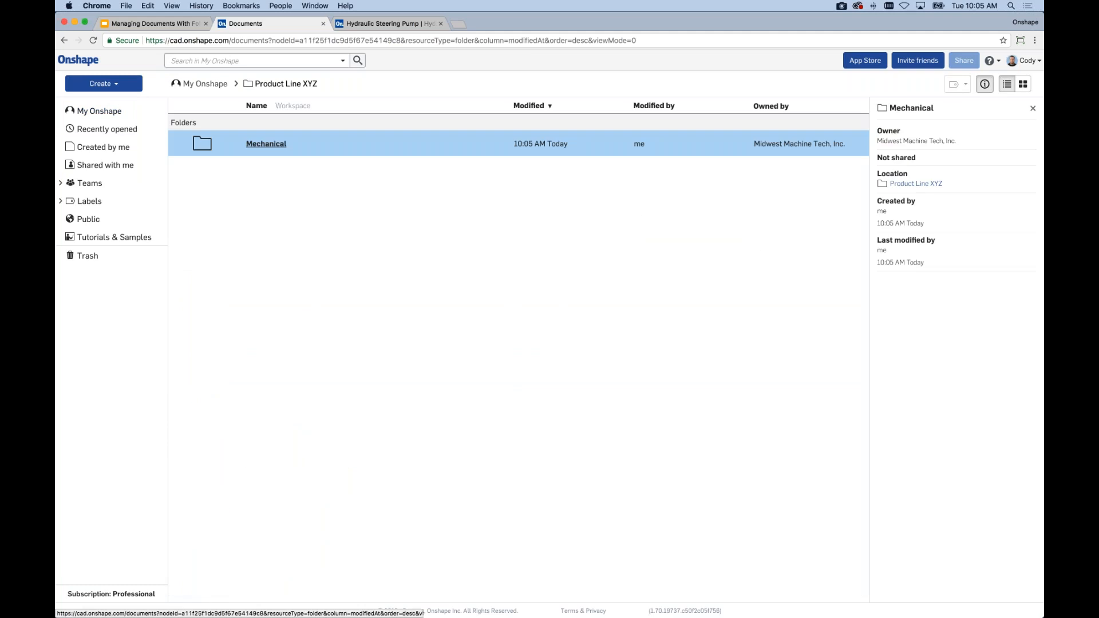
{"action": "double_click", "coordinate": [266, 144]}
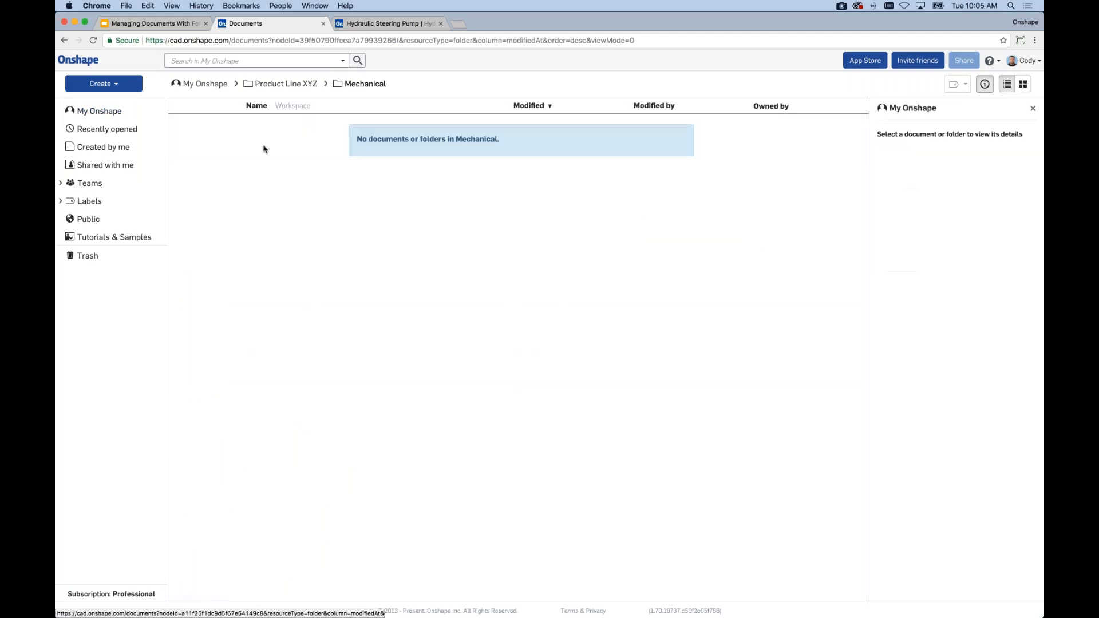
{"action": "left_click", "coordinate": [114, 85]}
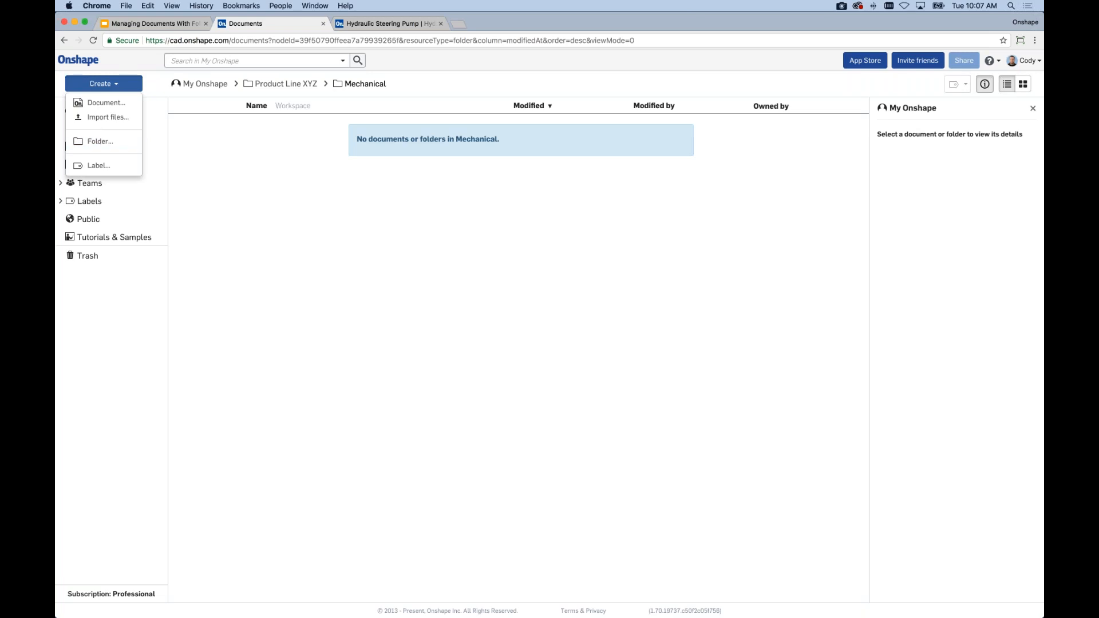
{"action": "left_click", "coordinate": [312, 96]}
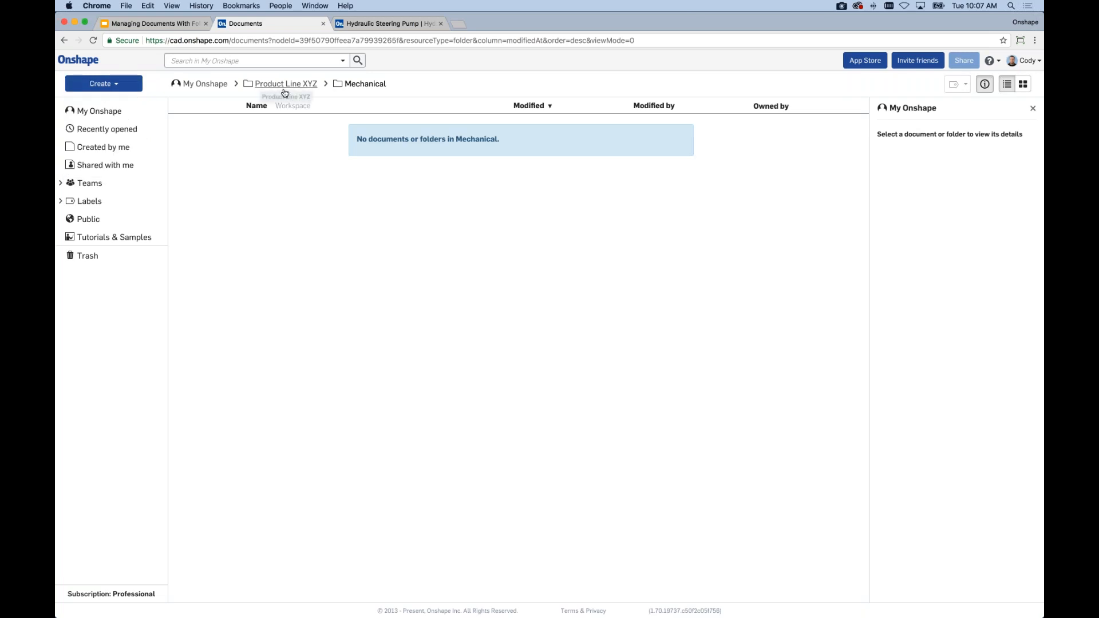
Step: Leave the folder for My Onshape, switch to the Google Slides deck and present the Adding Documents To Folders slide
{"action": "left_click", "coordinate": [205, 83]}
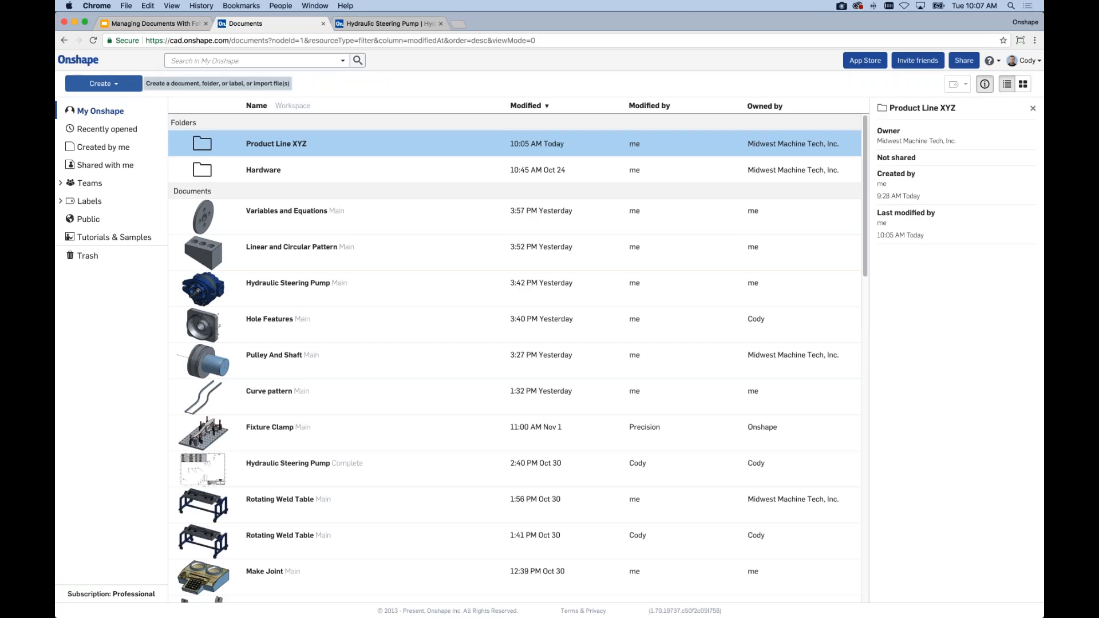
{"action": "left_click", "coordinate": [122, 85]}
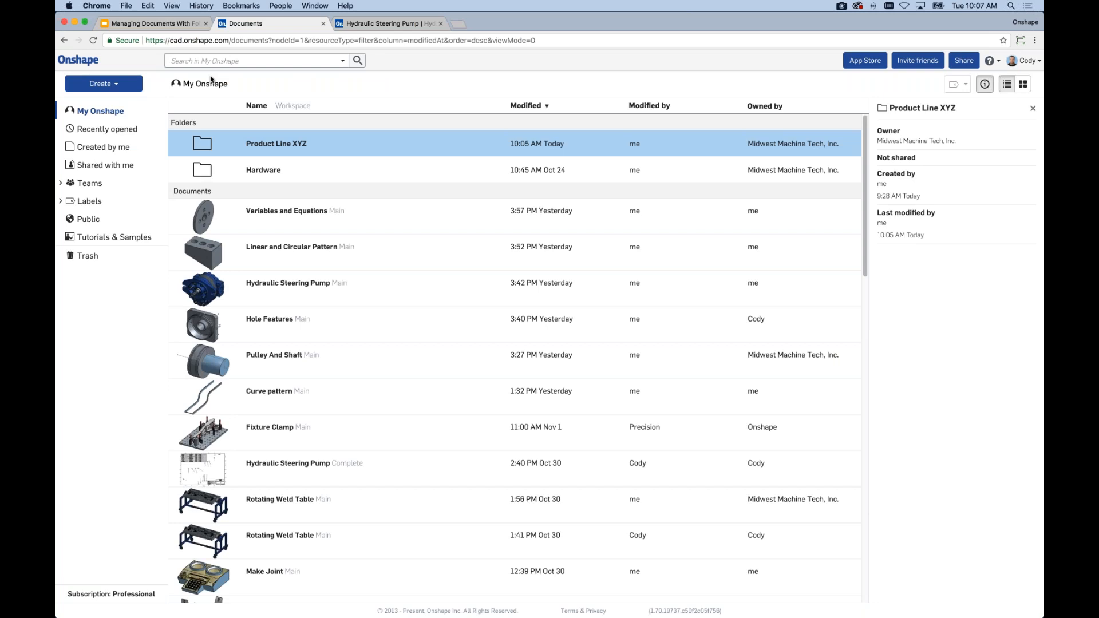
{"action": "left_click", "coordinate": [166, 25]}
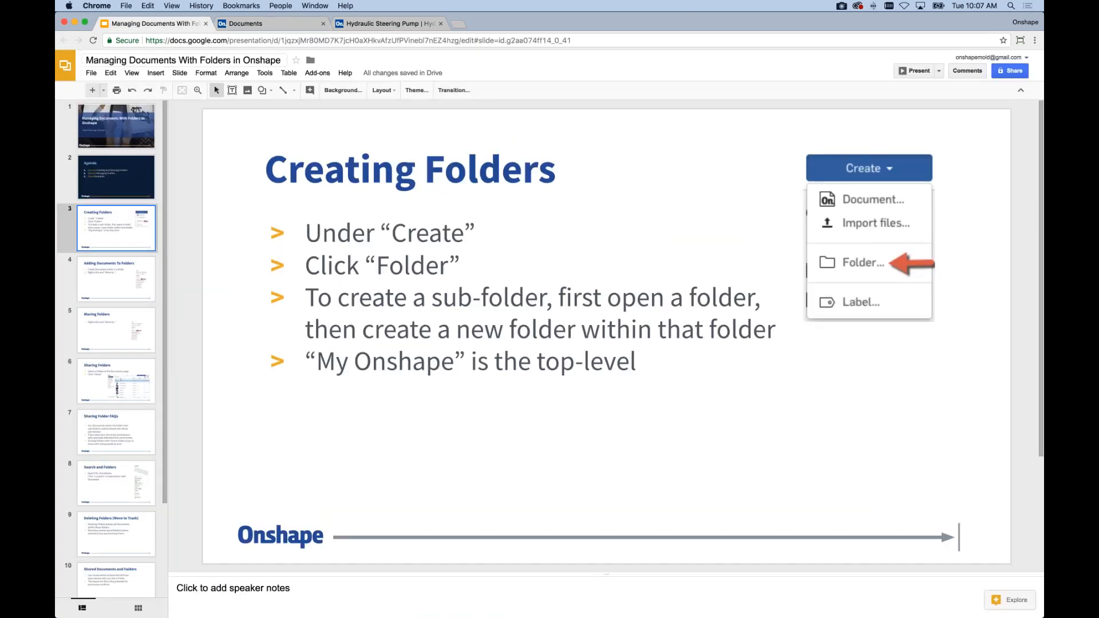
{"action": "left_click", "coordinate": [118, 277]}
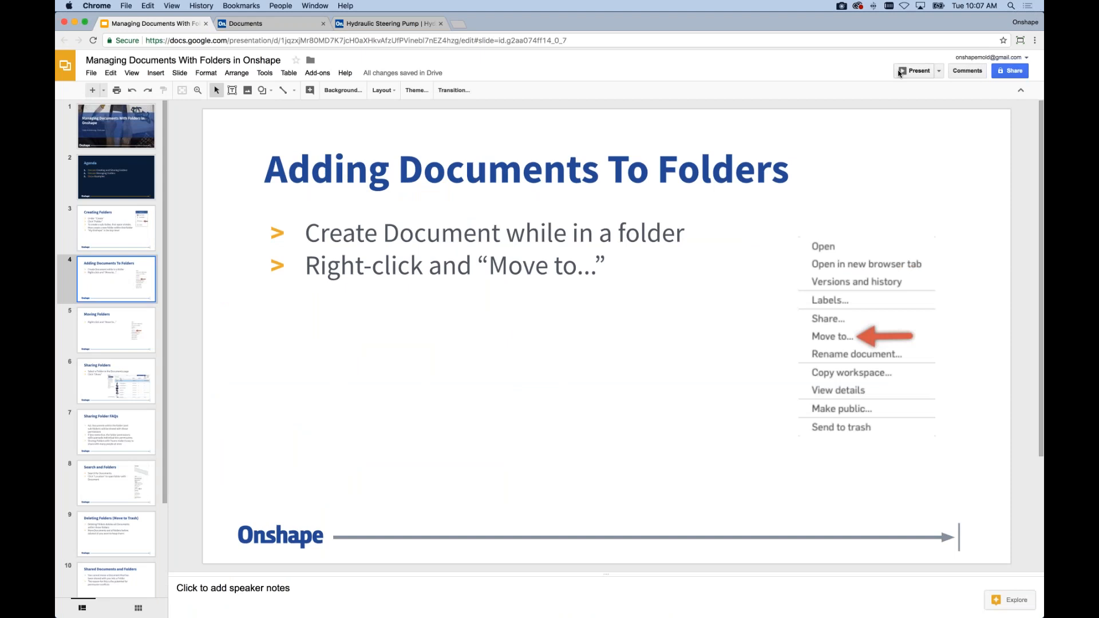
{"action": "left_click", "coordinate": [914, 71]}
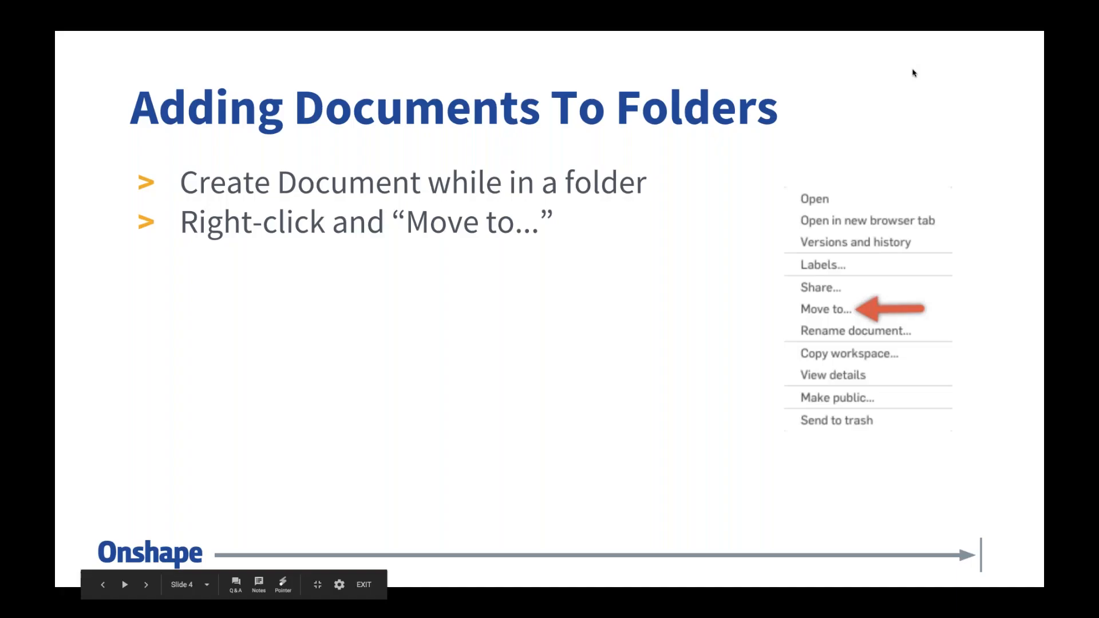
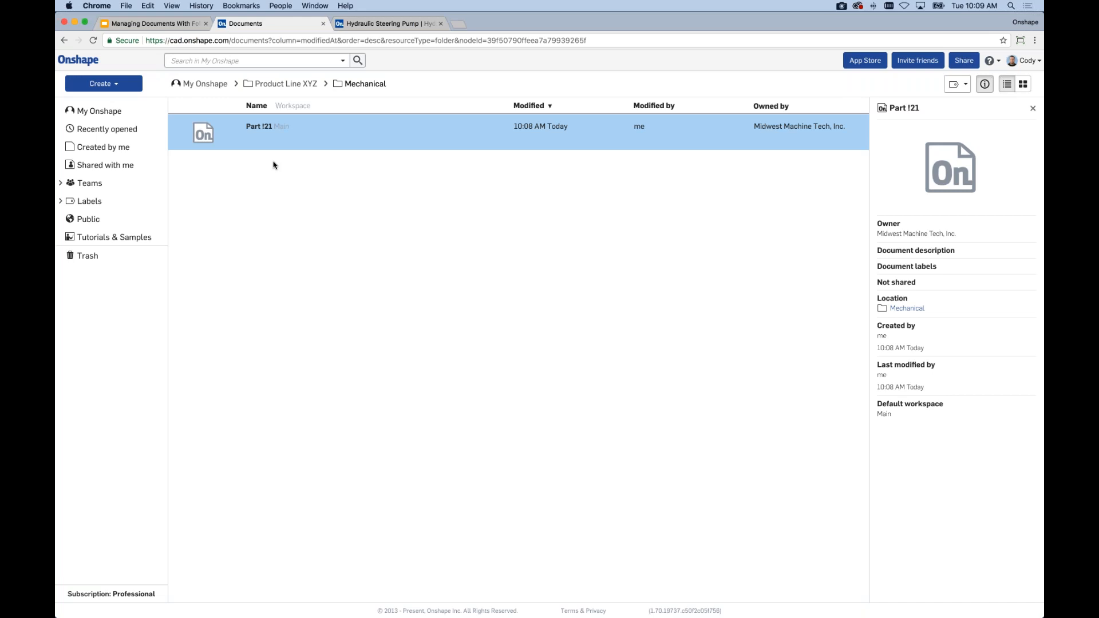
Step: Move the Hydraulic Steering Pump document from Created by me into Product Line XYZ > Mechanical, transferring ownership to Midwest Machine Tech, Inc
{"action": "left_click", "coordinate": [105, 148]}
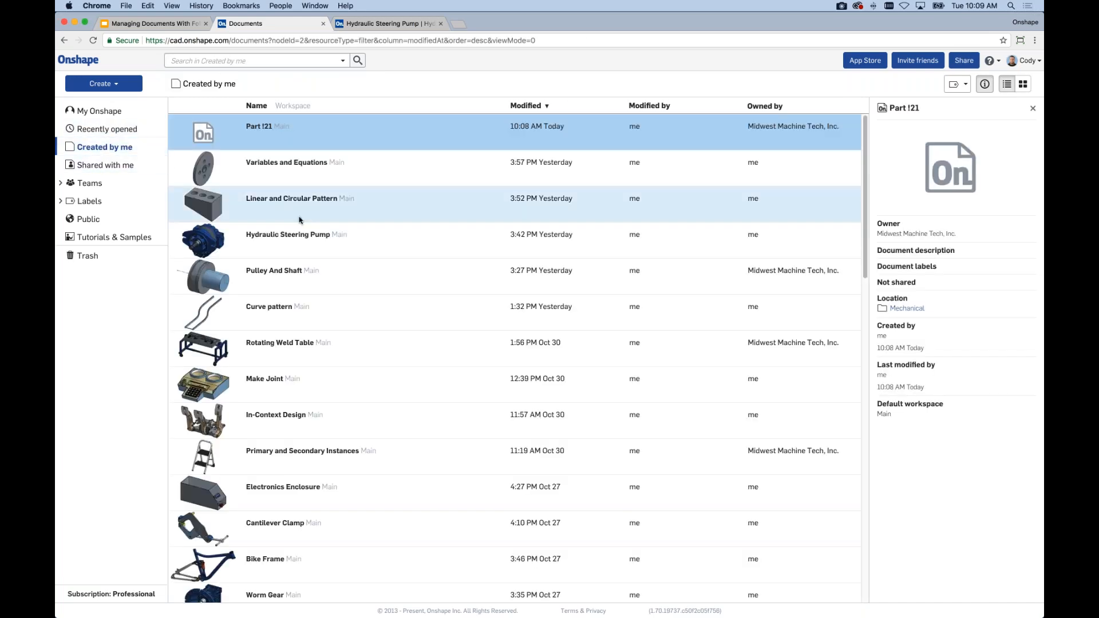
{"action": "right_click", "coordinate": [369, 245]}
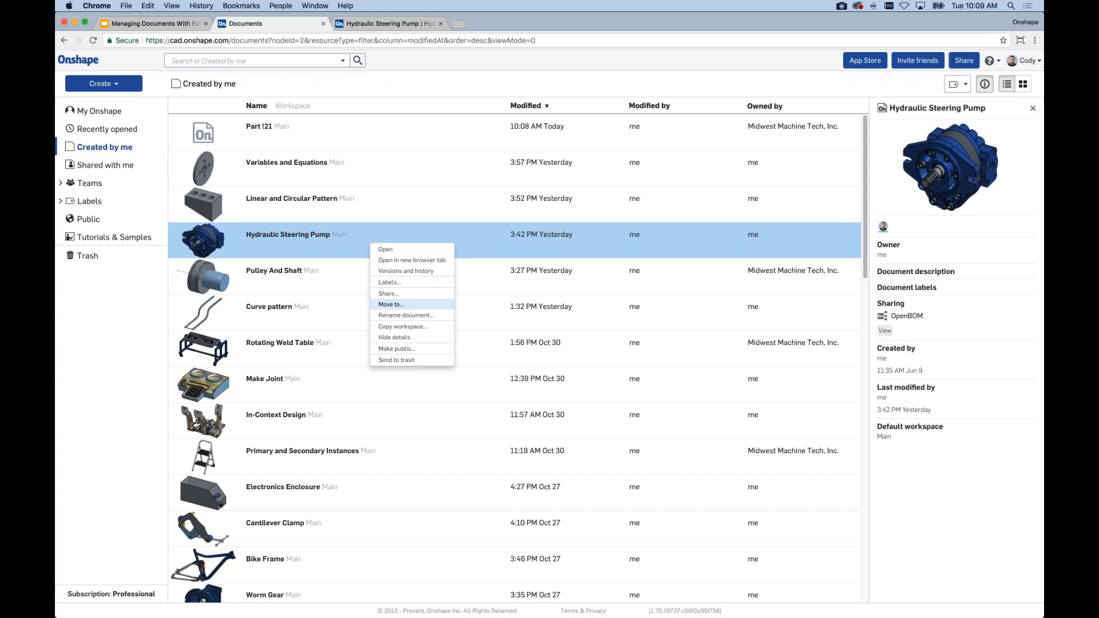
{"action": "left_click", "coordinate": [395, 304]}
{"action": "double_click", "coordinate": [453, 118]}
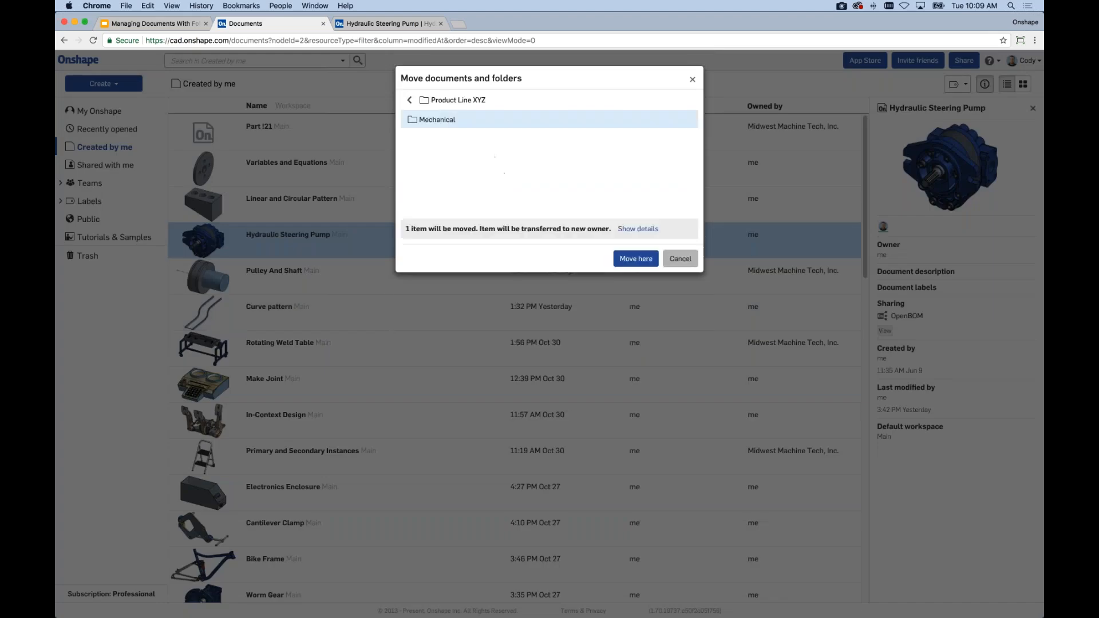
{"action": "double_click", "coordinate": [453, 119]}
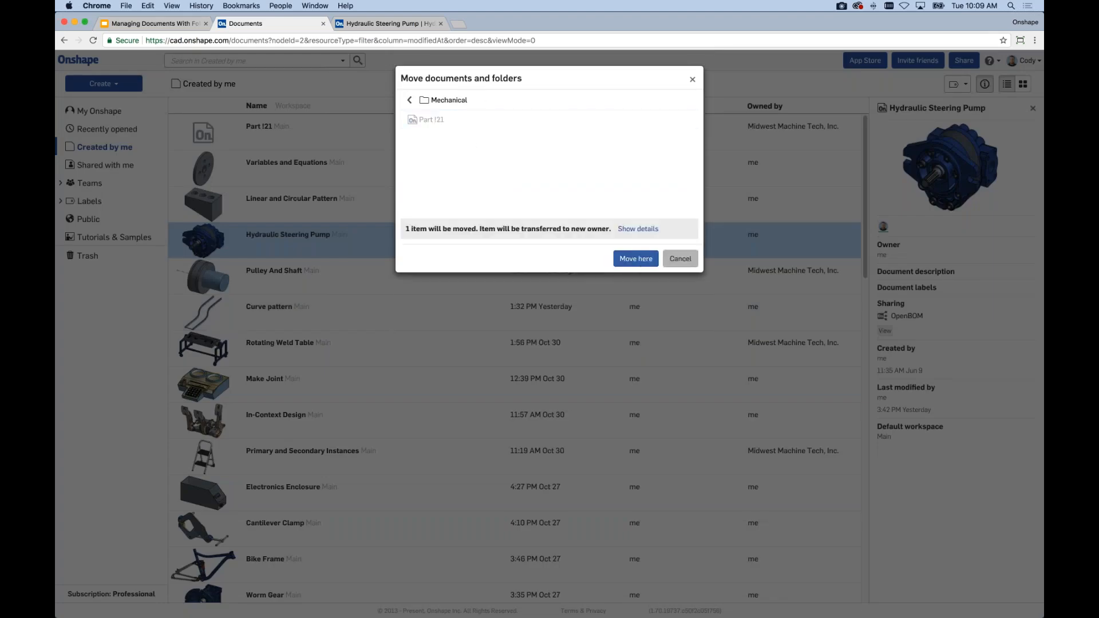
{"action": "left_click", "coordinate": [635, 260]}
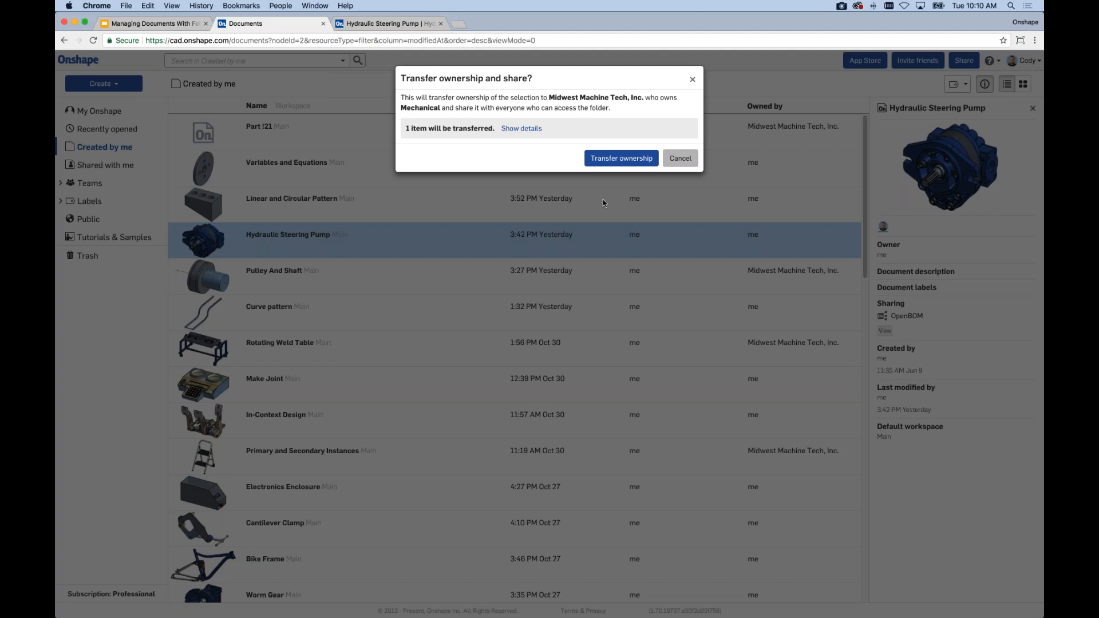
{"action": "left_click", "coordinate": [621, 159]}
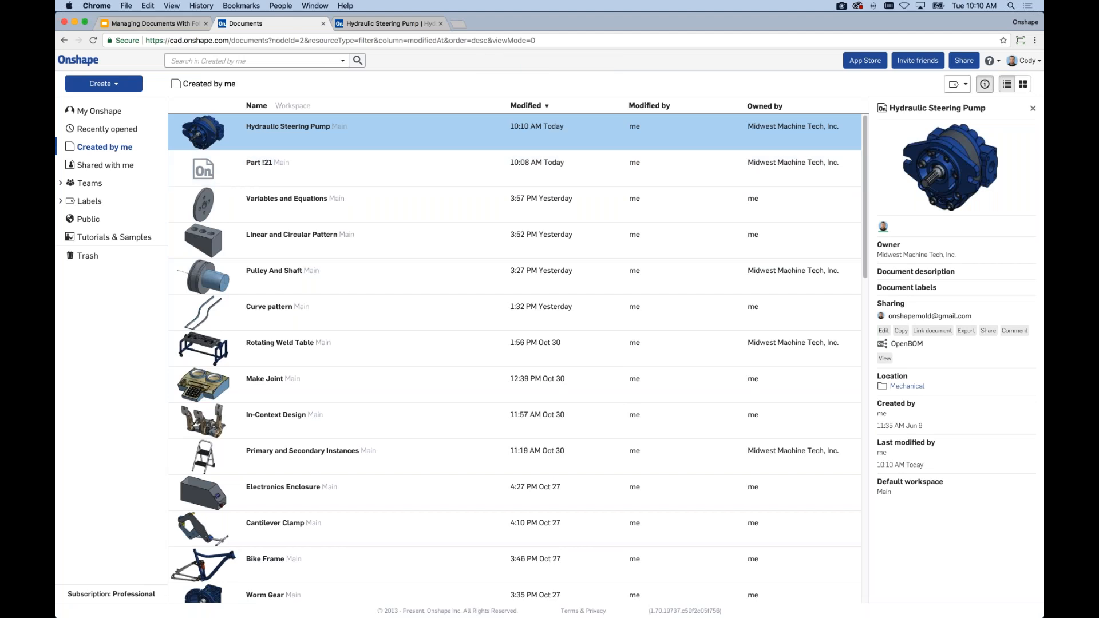
Step: Open the Mechanical subfolder of Product Line XYZ from My Onshape to check its contents
{"action": "key", "text": "super+Tab"}
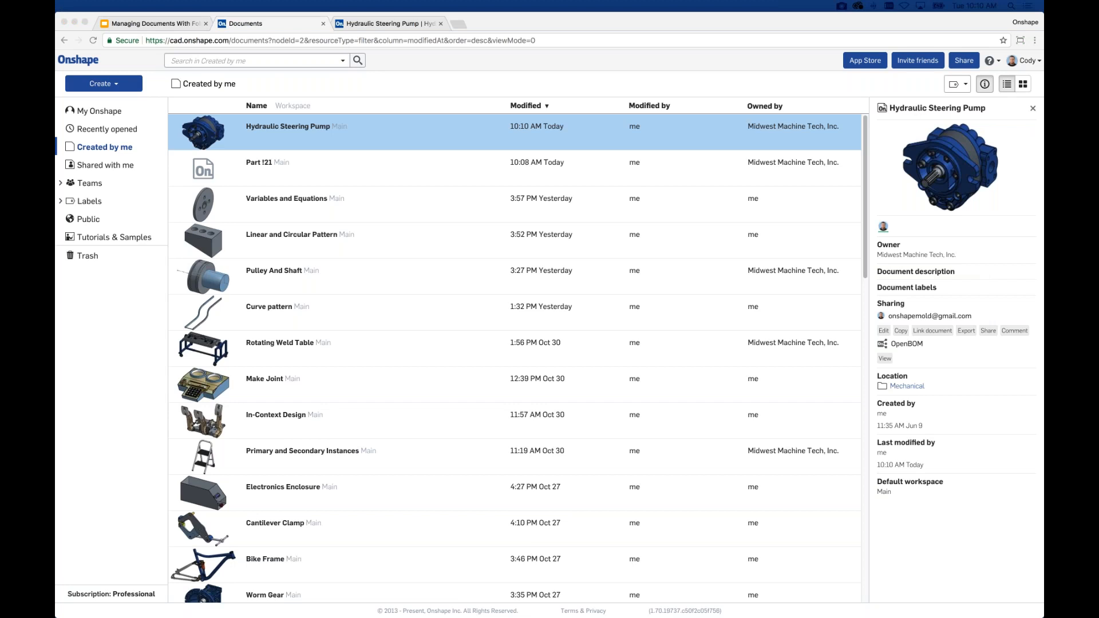
{"action": "left_click", "coordinate": [100, 111]}
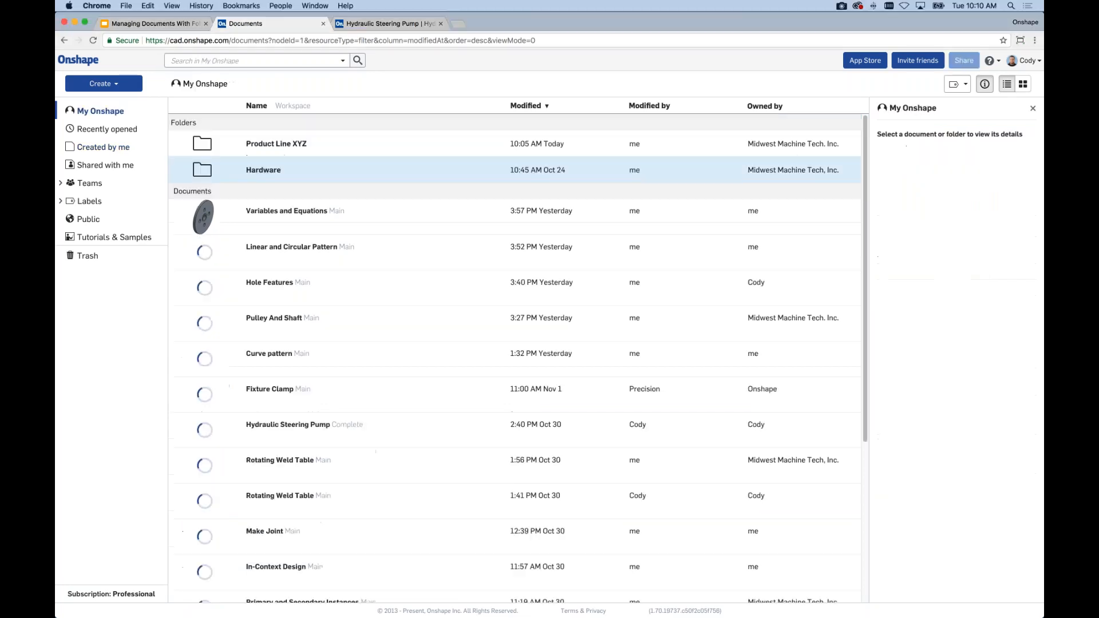
{"action": "left_click", "coordinate": [263, 170]}
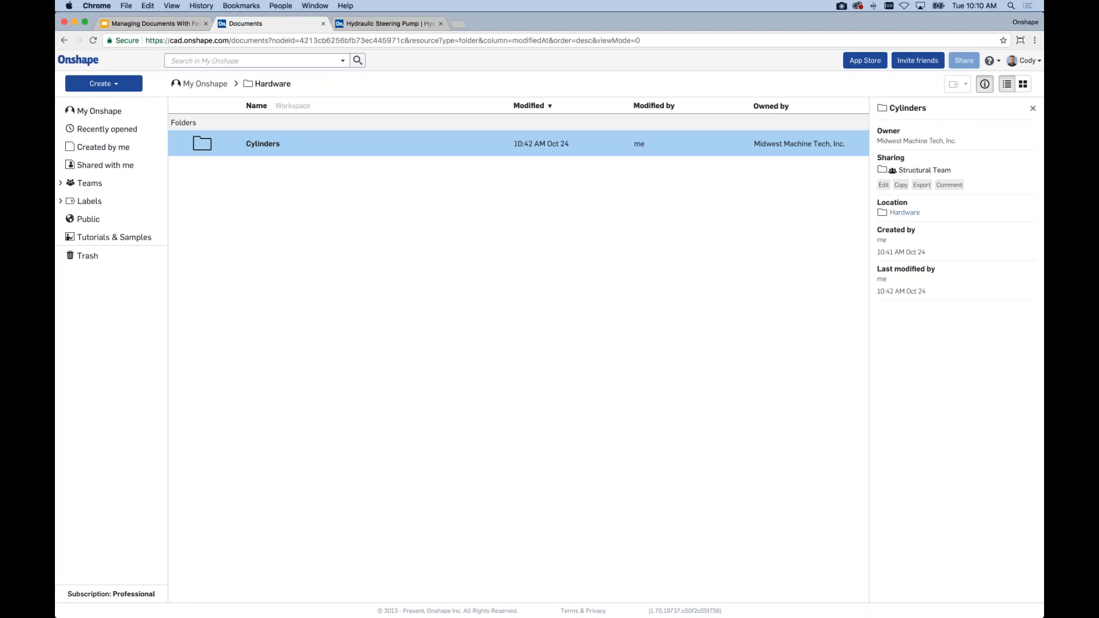
{"action": "left_click", "coordinate": [205, 83]}
{"action": "left_click", "coordinate": [266, 143]}
{"action": "double_click", "coordinate": [266, 144]}
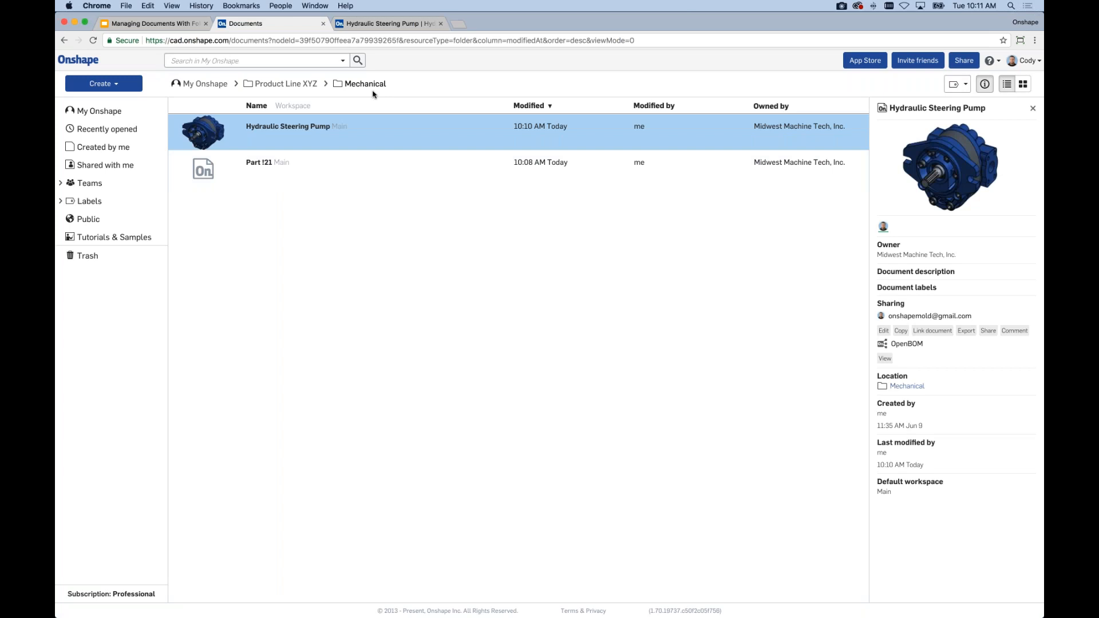
{"action": "left_click", "coordinate": [216, 85]}
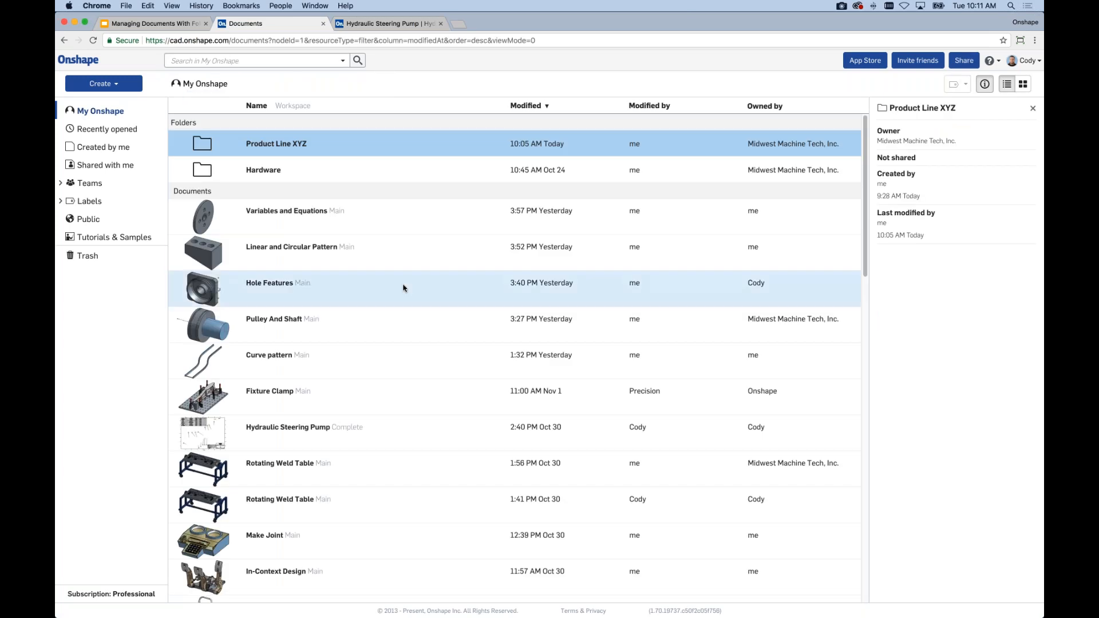
{"action": "right_click", "coordinate": [402, 260]}
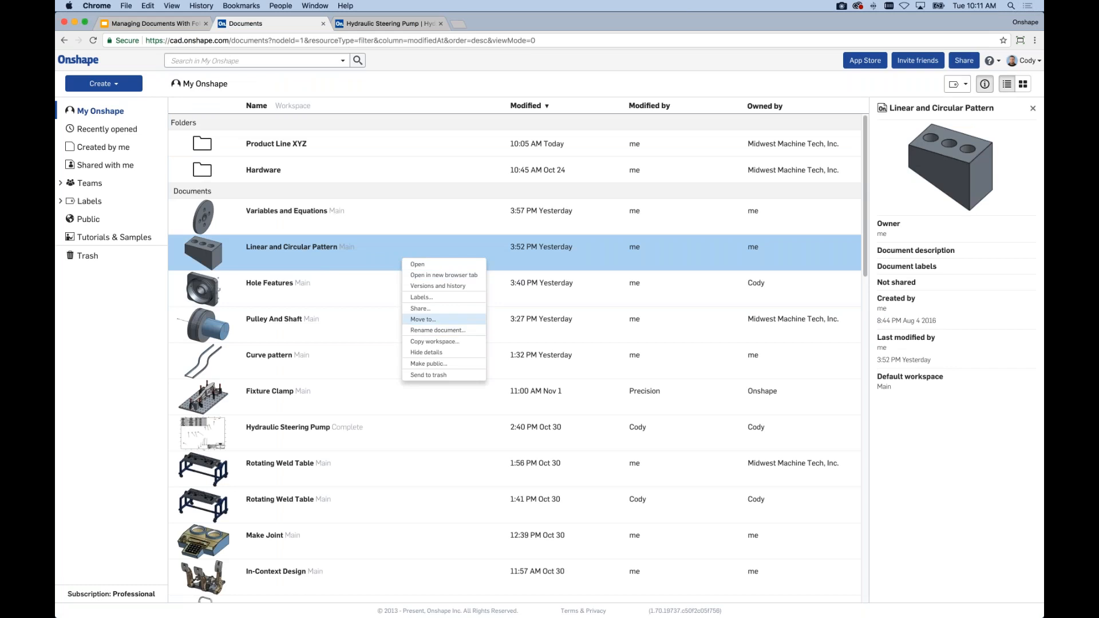
{"action": "left_click", "coordinate": [429, 319]}
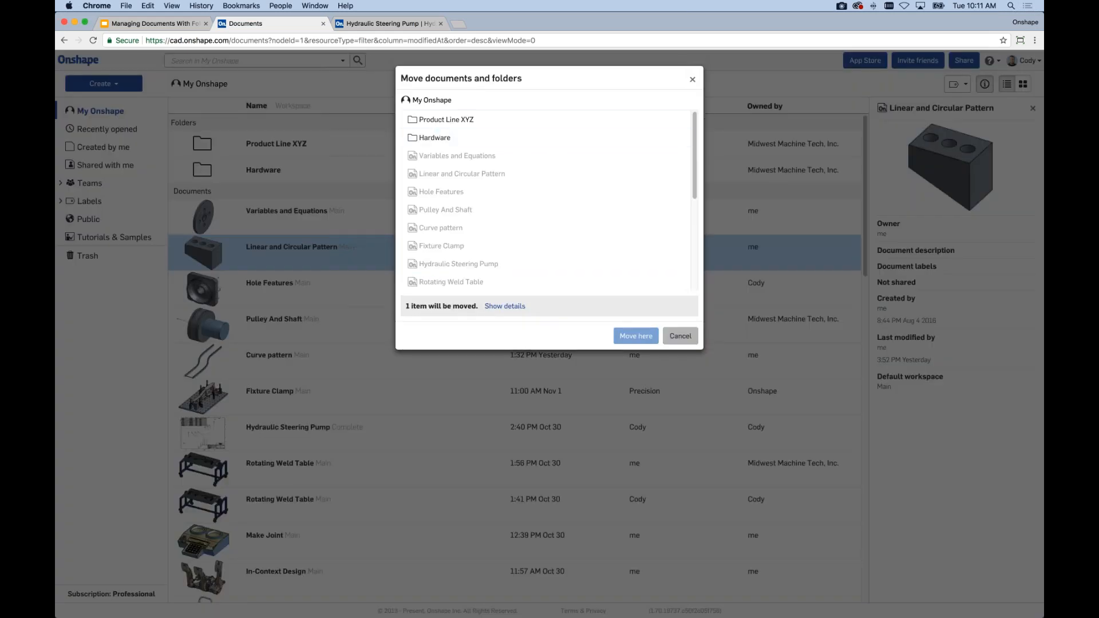
{"action": "left_click", "coordinate": [444, 120]}
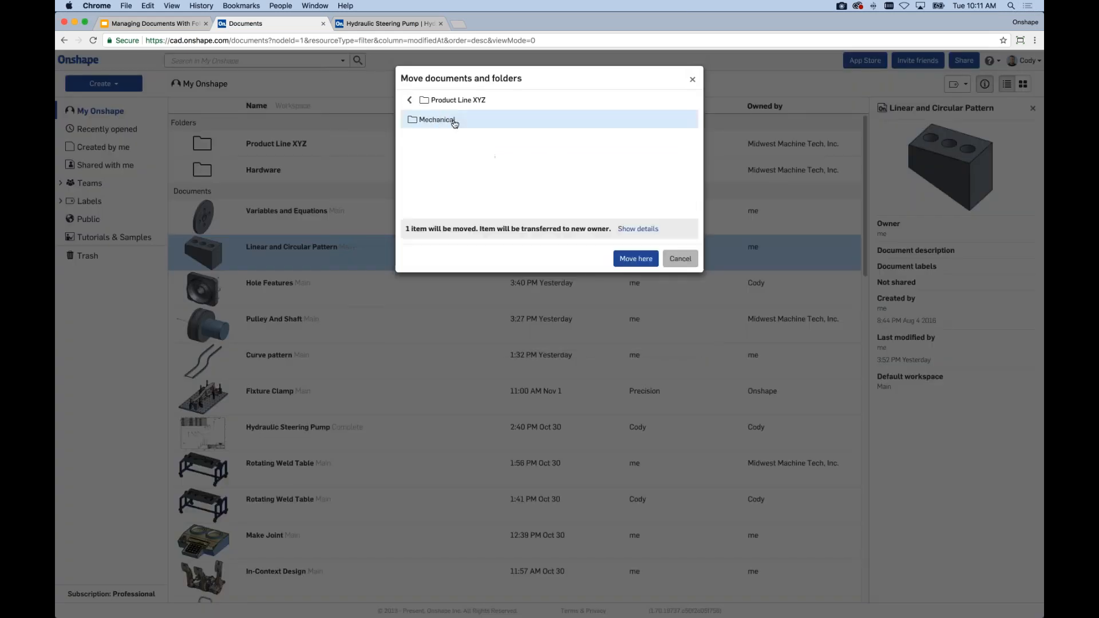
{"action": "left_click", "coordinate": [444, 120]}
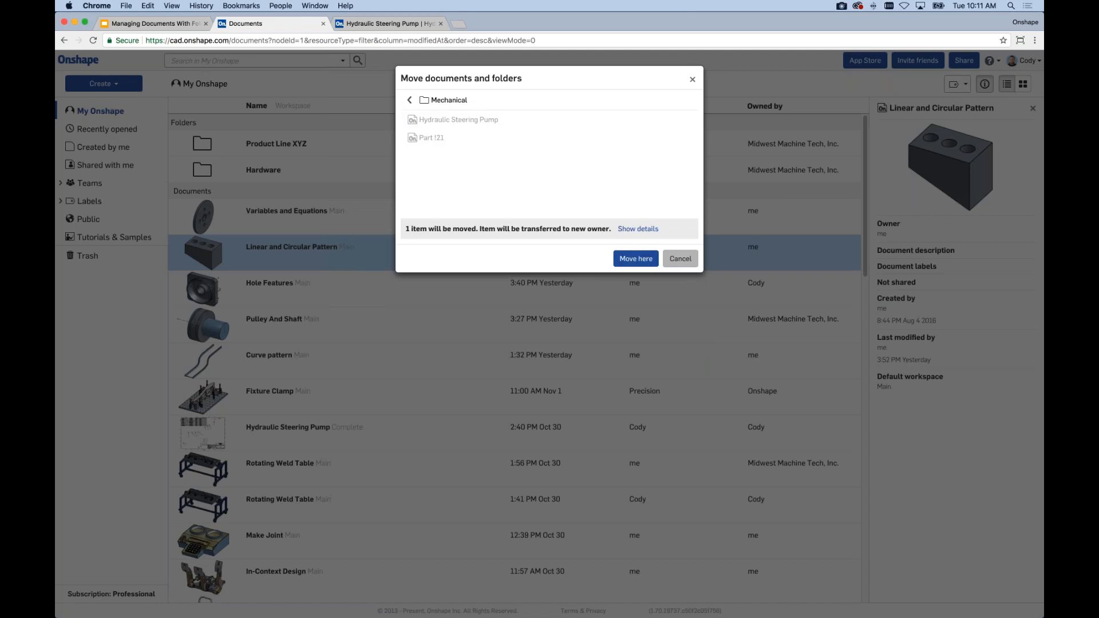
{"action": "left_click", "coordinate": [680, 260]}
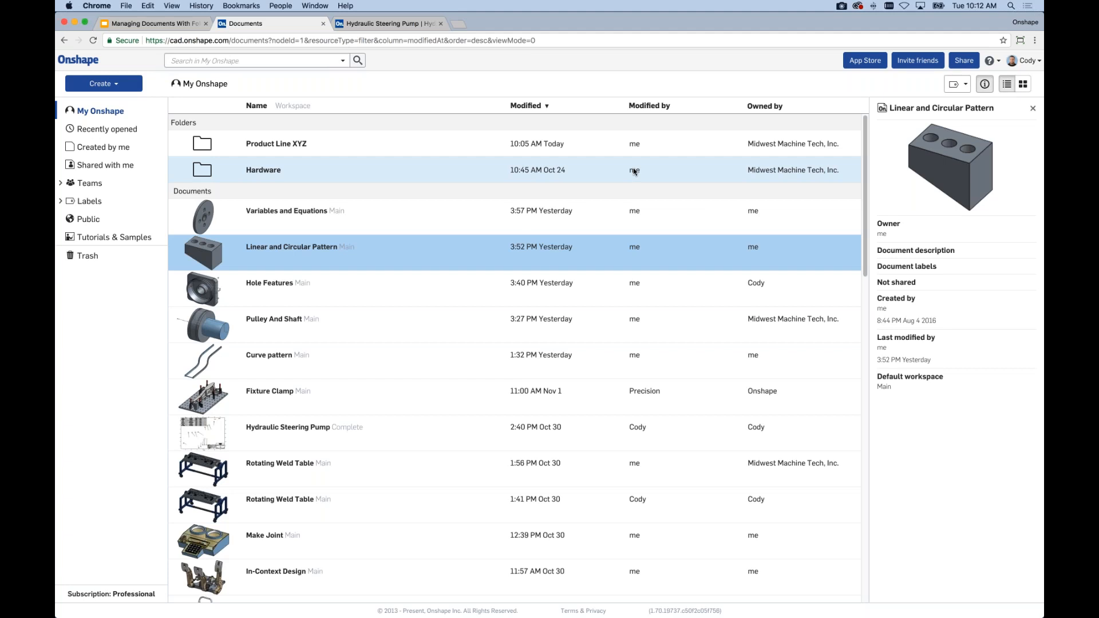
Step: Switch to the Google Slides deck and present the Moving Folders slide
{"action": "left_click", "coordinate": [172, 25]}
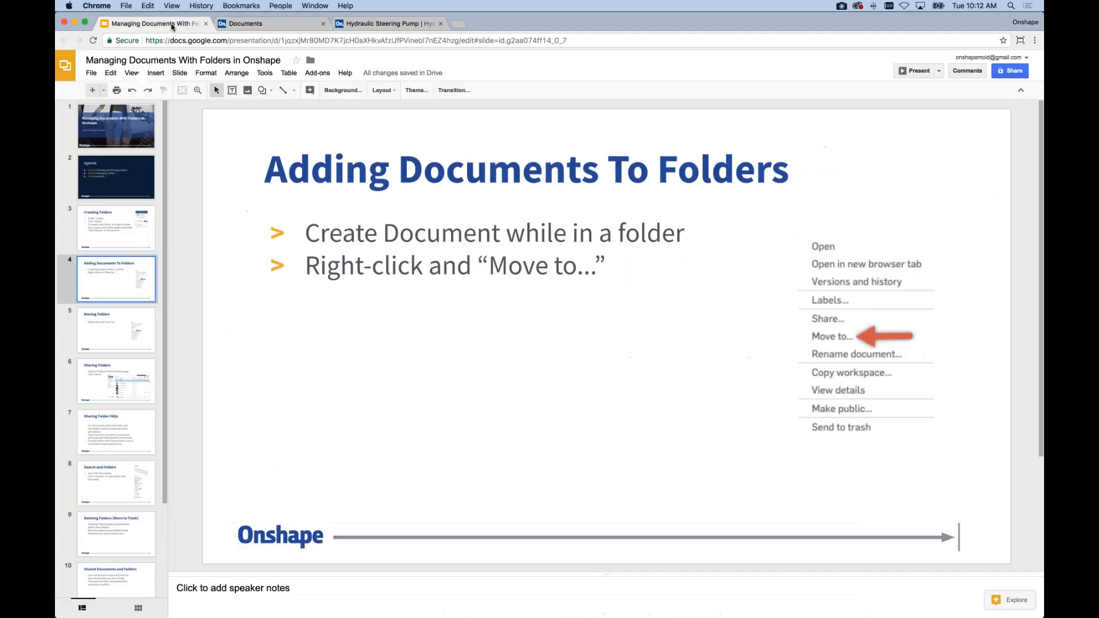
{"action": "left_click", "coordinate": [914, 71]}
{"action": "key", "text": "Right"}
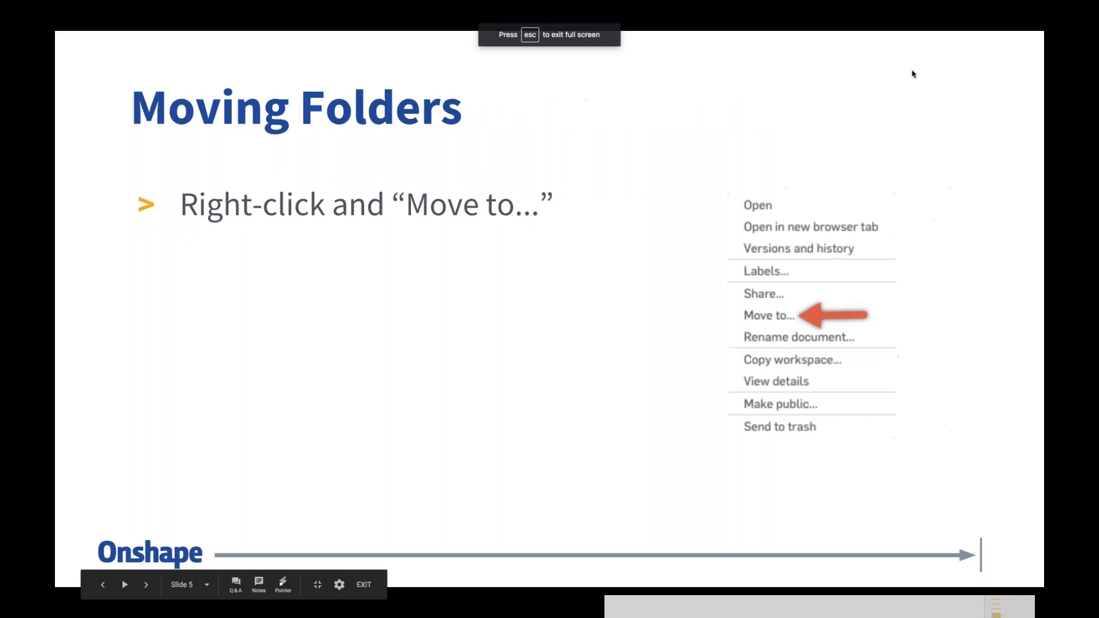